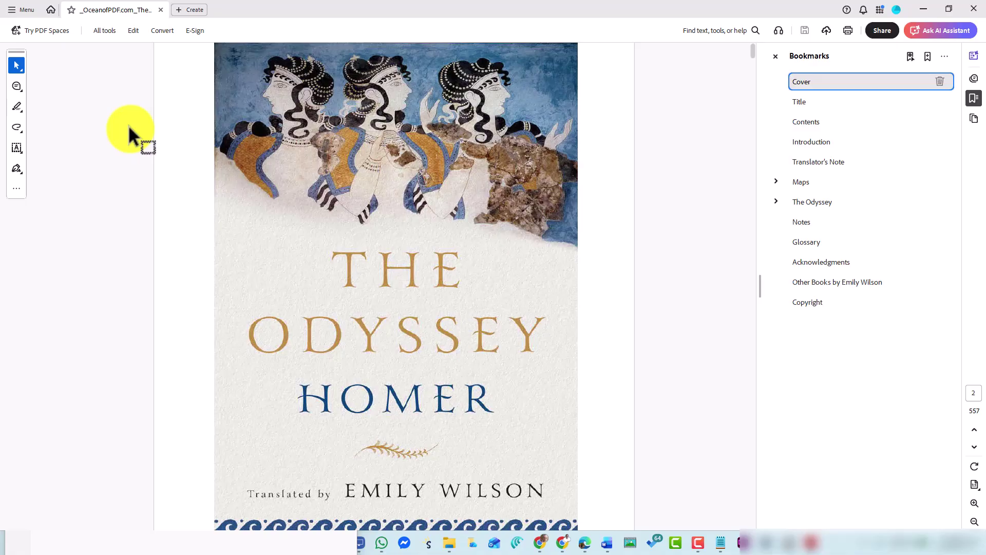
Expand The Odyssey bookmarks and jump to Book 1 (page 106), then Book 2 (page 120)
click(775, 199)
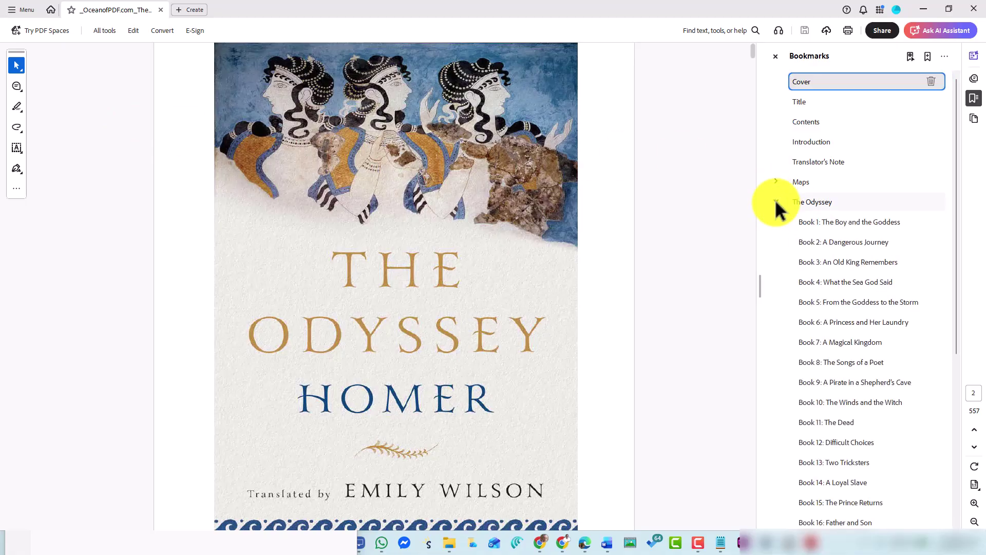
click(832, 223)
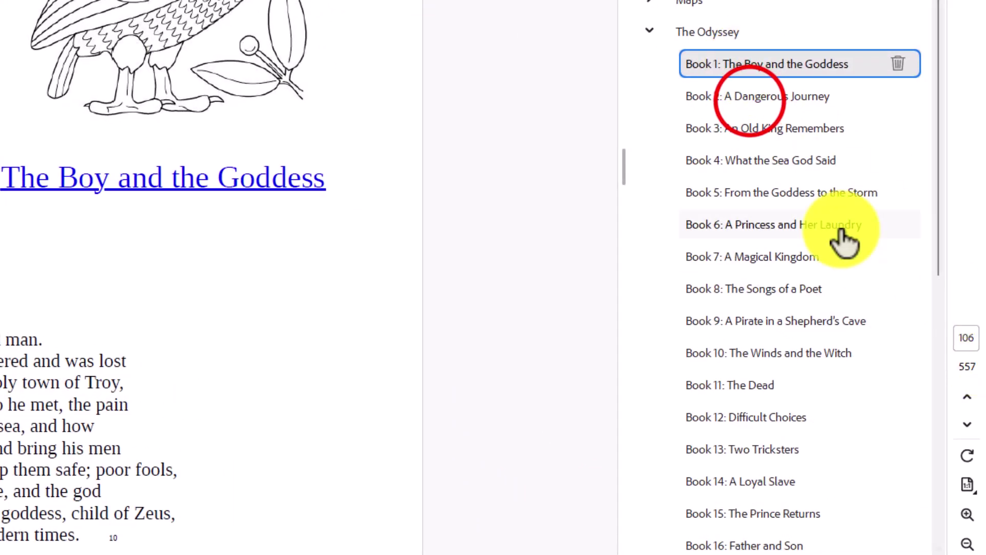
click(751, 97)
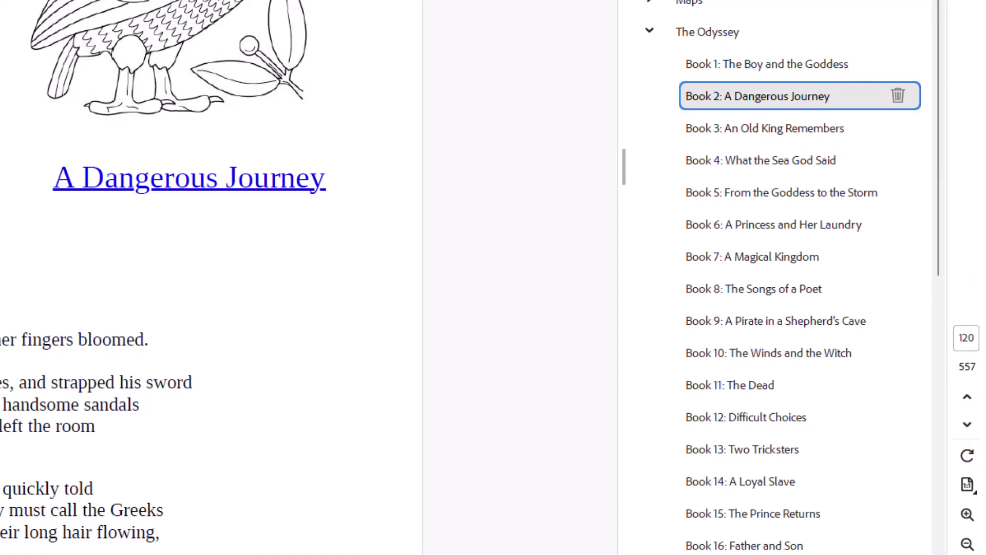
Print pages 106–119 to the Adobe PDF printer as a new Book 1 PDF
key(ctrl+p)
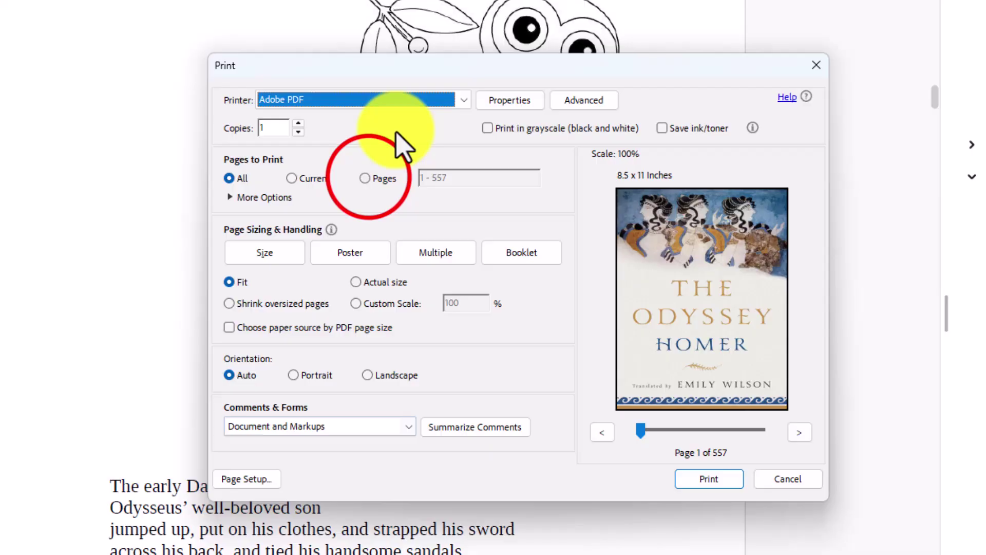
click(364, 178)
click(468, 179)
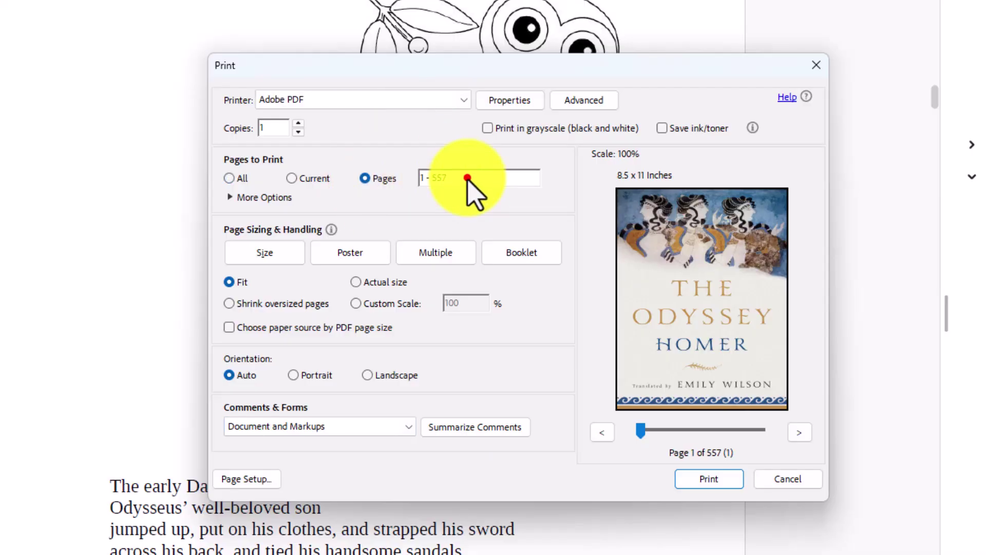
text(106-119)
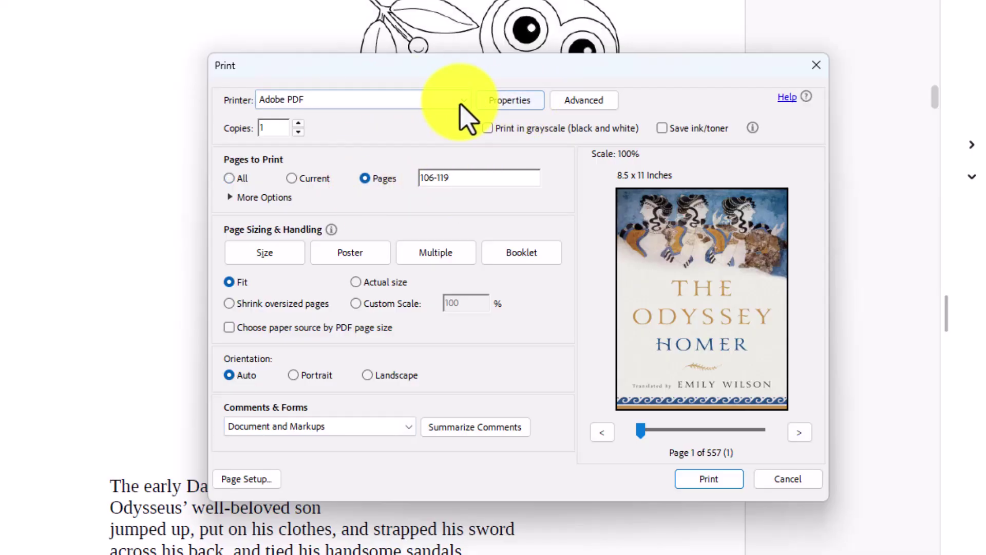
click(460, 105)
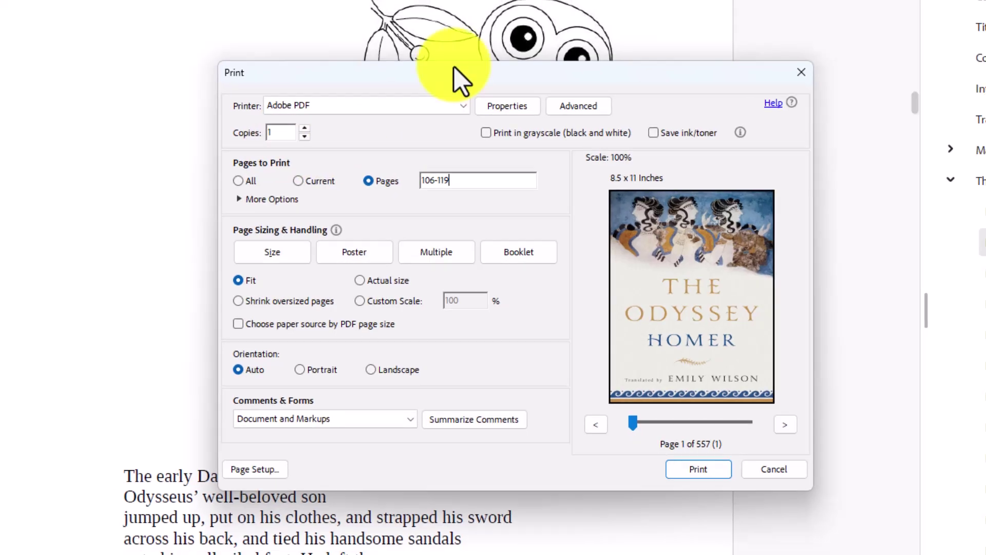
key(Escape)
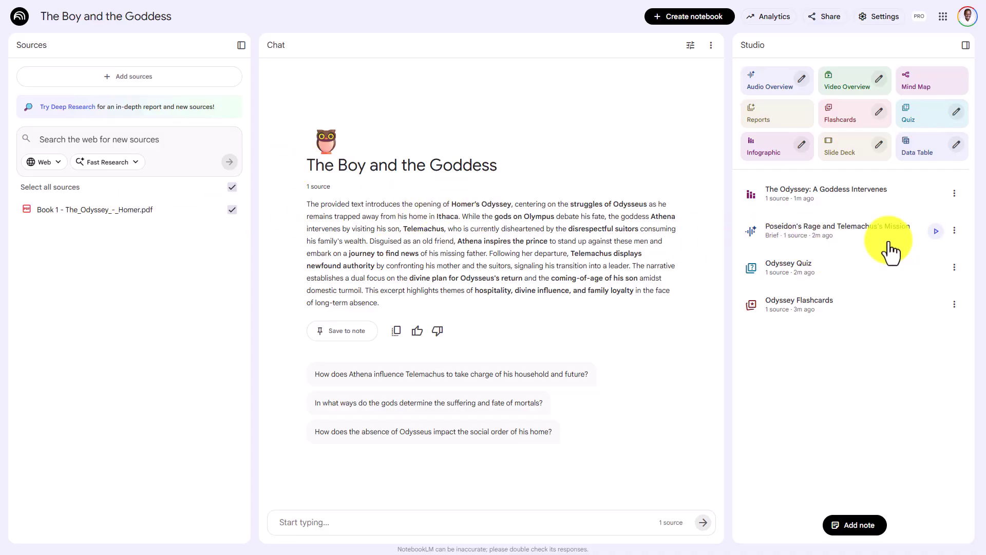
View the Poseidon's Rage audio's custom prompt, 'Make me conversant about this first chapter,' then close it
click(954, 229)
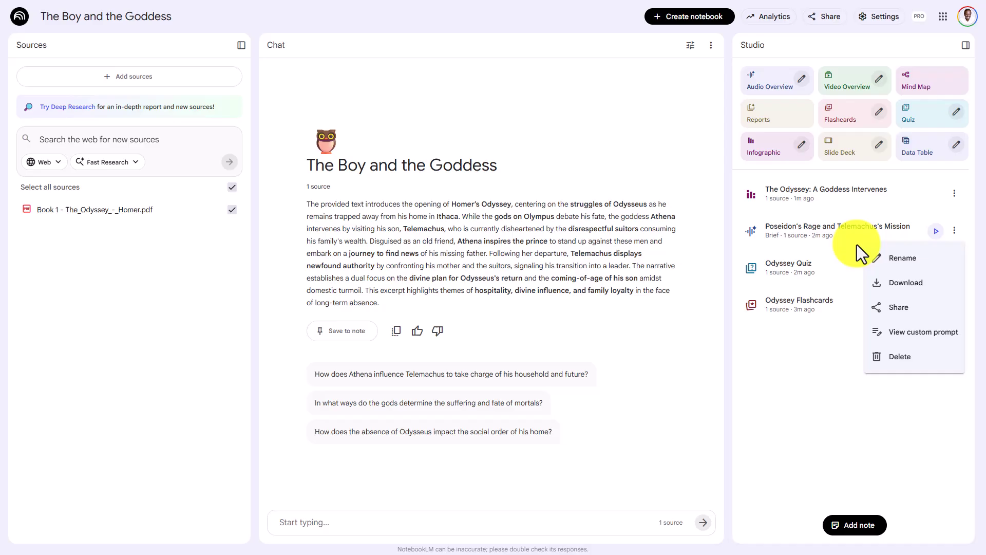
click(912, 331)
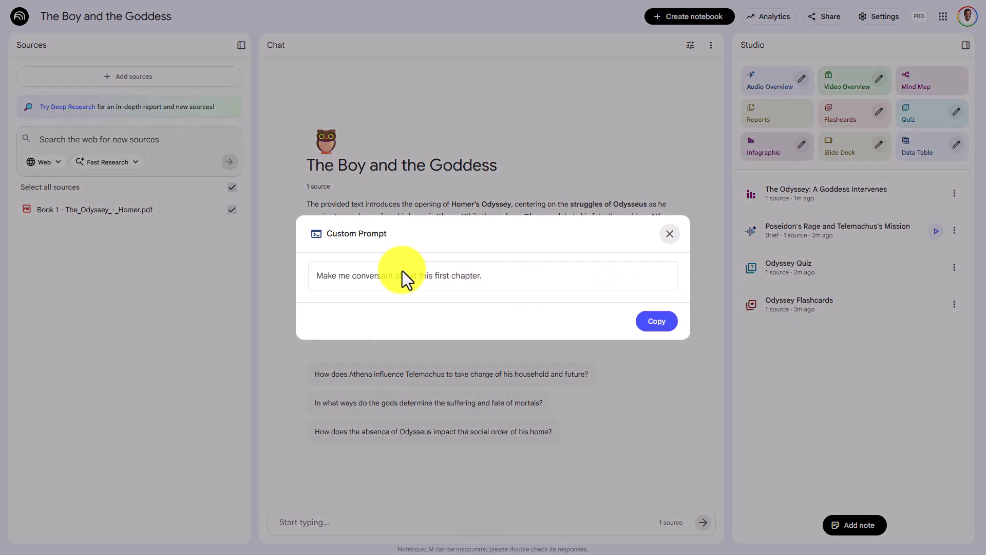
click(761, 153)
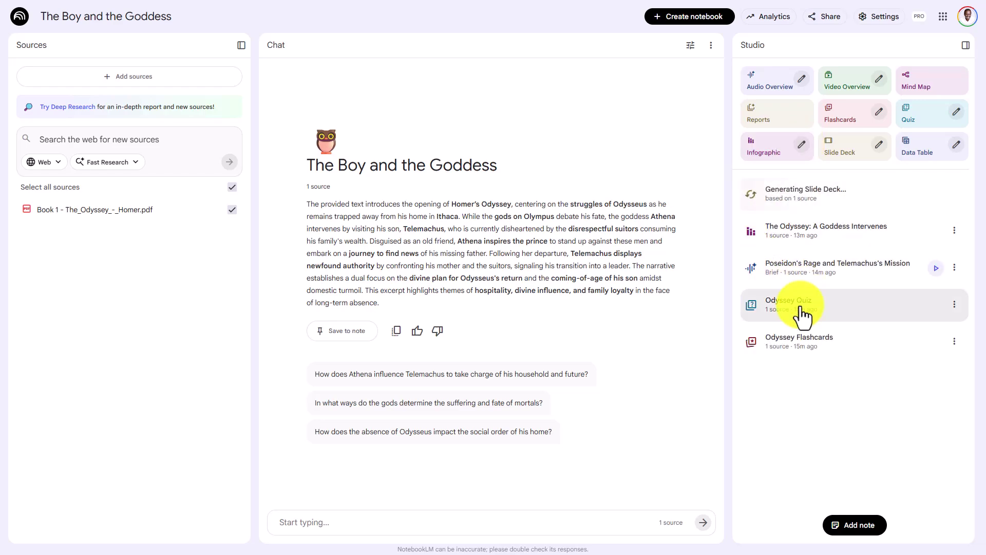
click(799, 339)
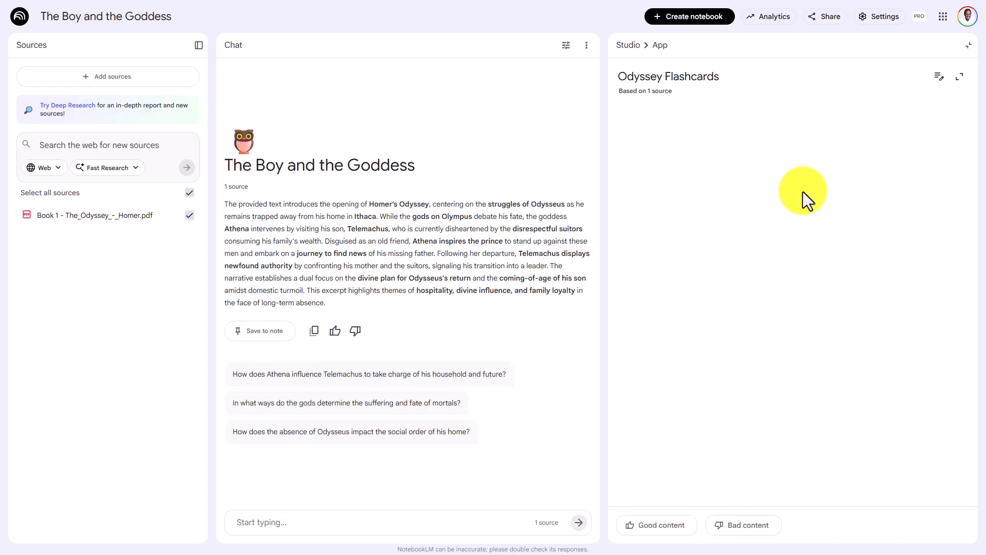
click(628, 45)
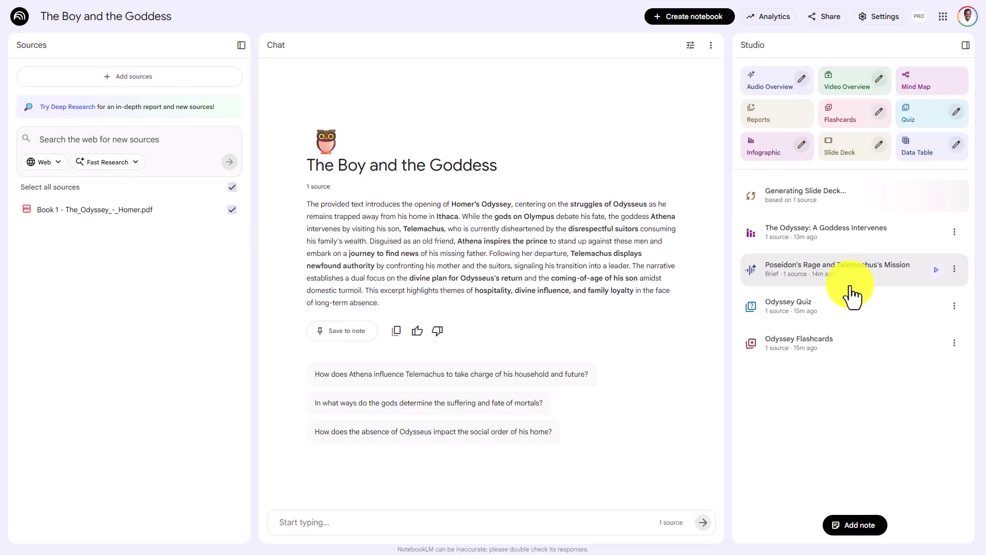
click(823, 303)
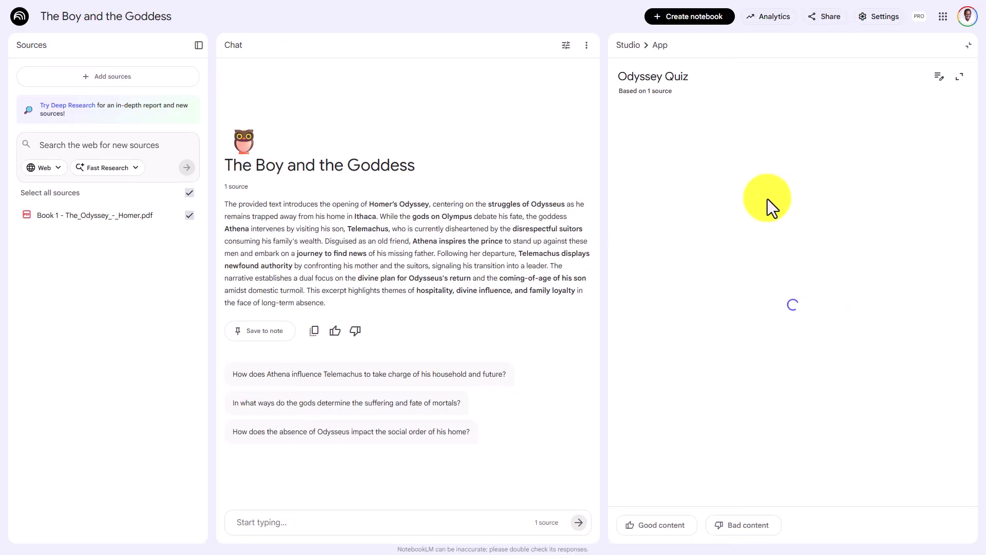
click(628, 44)
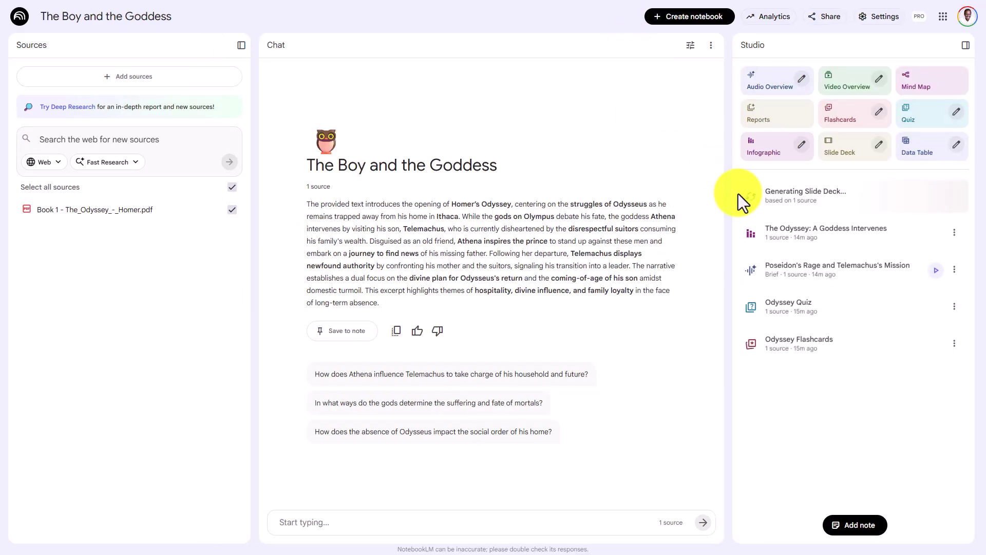